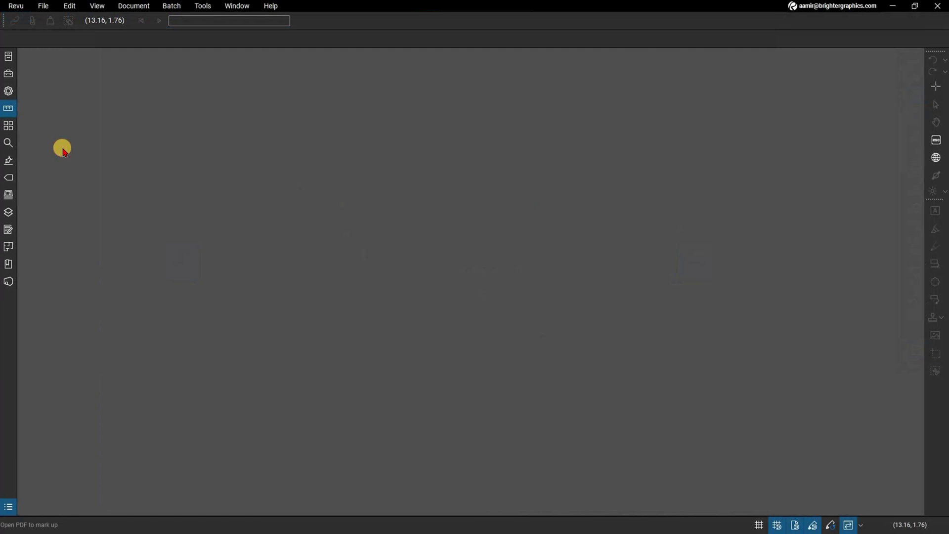
Start a new document from the Sketch_Template_2 template.
click(43, 5)
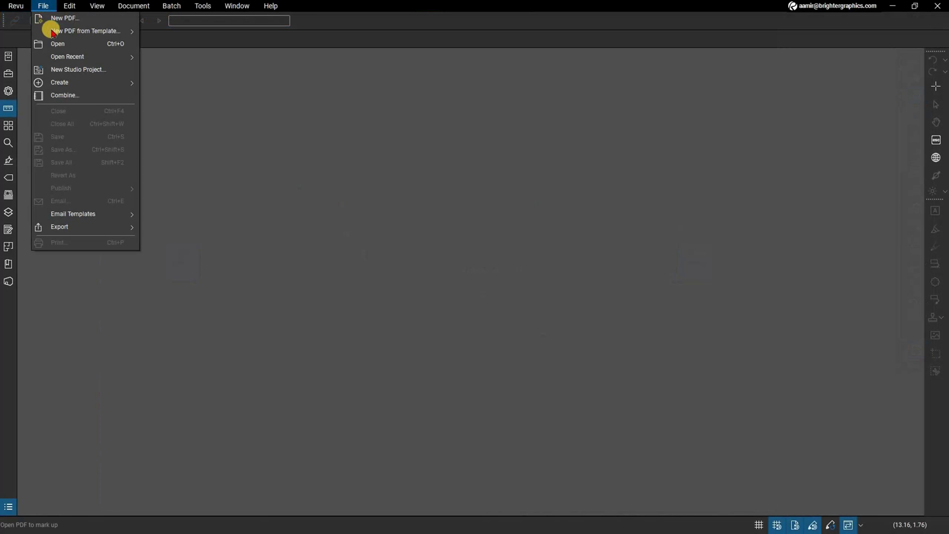
mouse_move(81, 30)
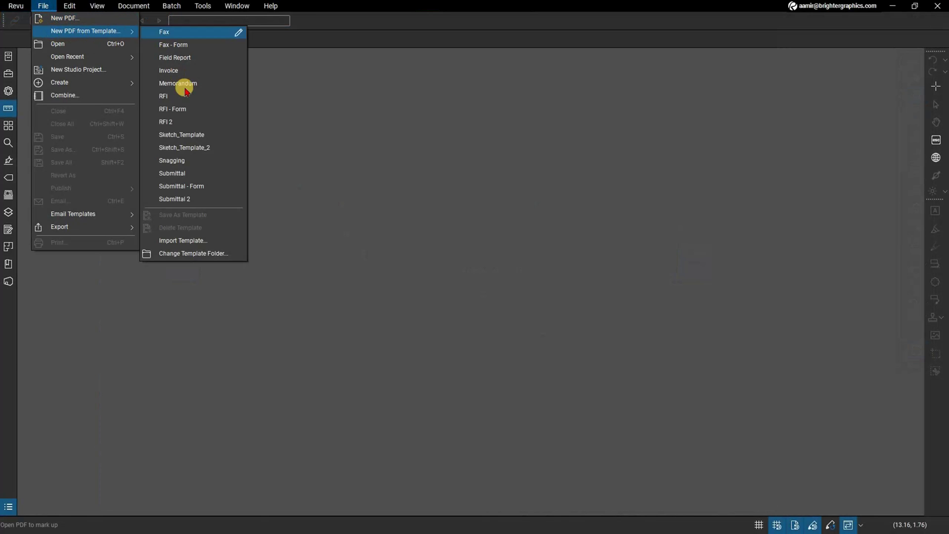
click(216, 148)
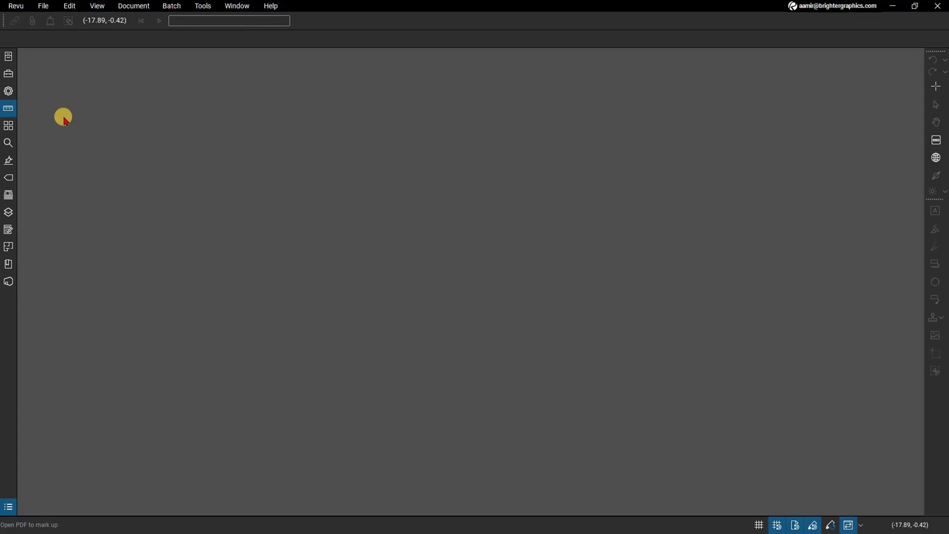
Create a blank landscape PDF page in the Grid Light Blue 0.635 cm style.
click(44, 7)
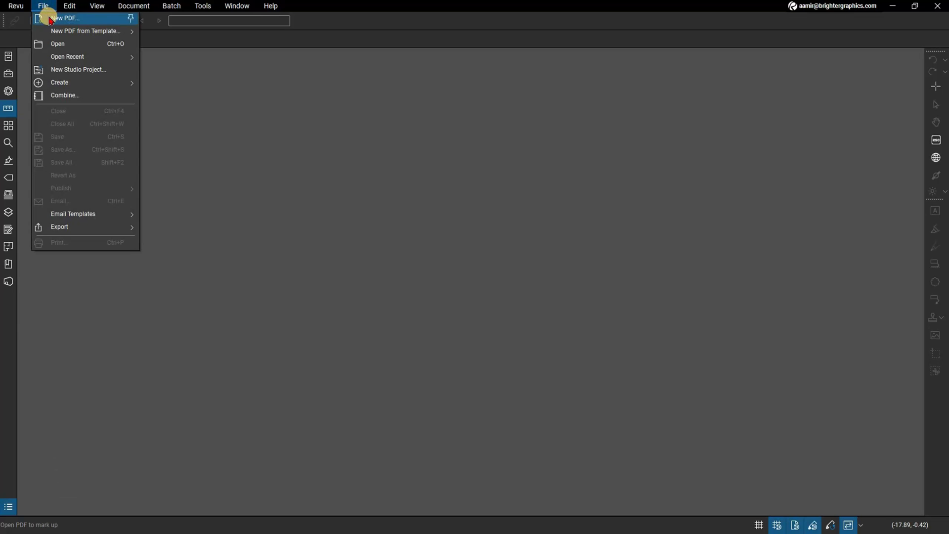
click(51, 20)
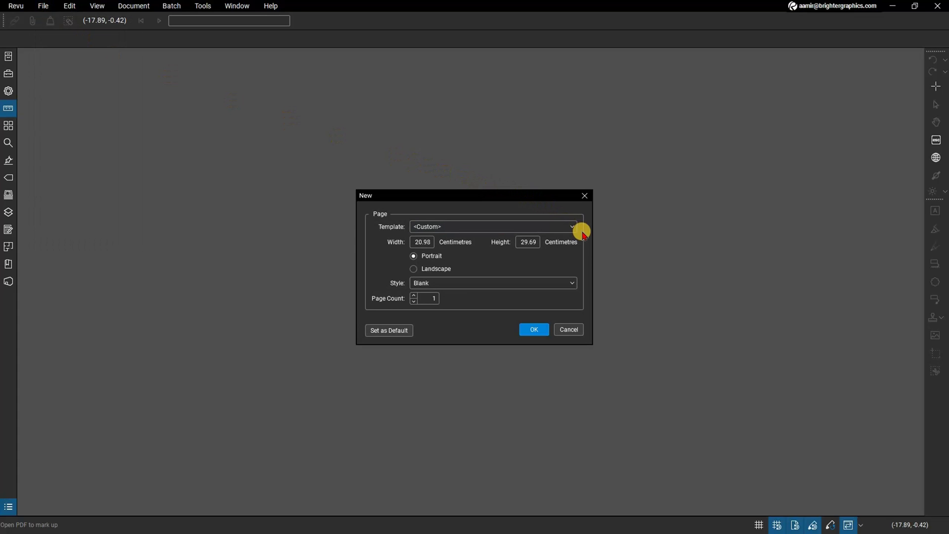
click(417, 269)
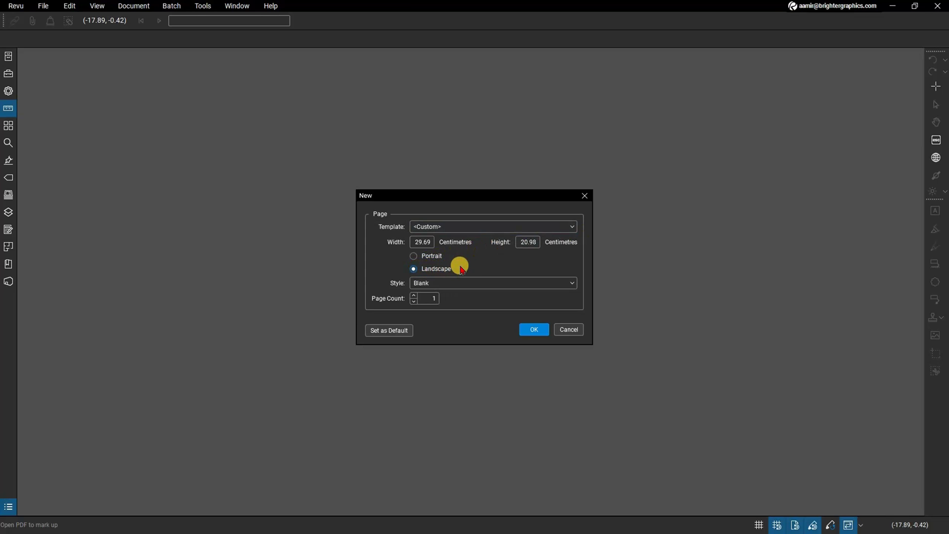
click(512, 283)
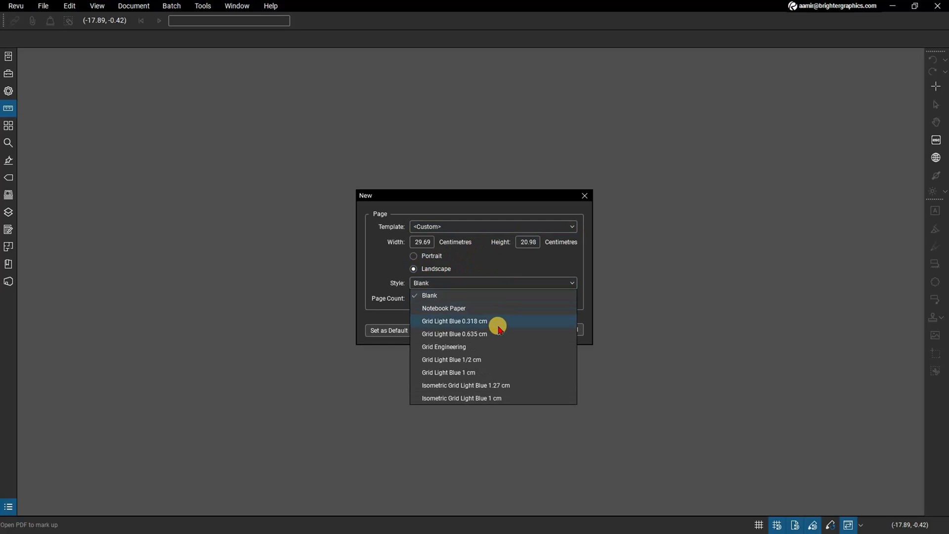
click(497, 334)
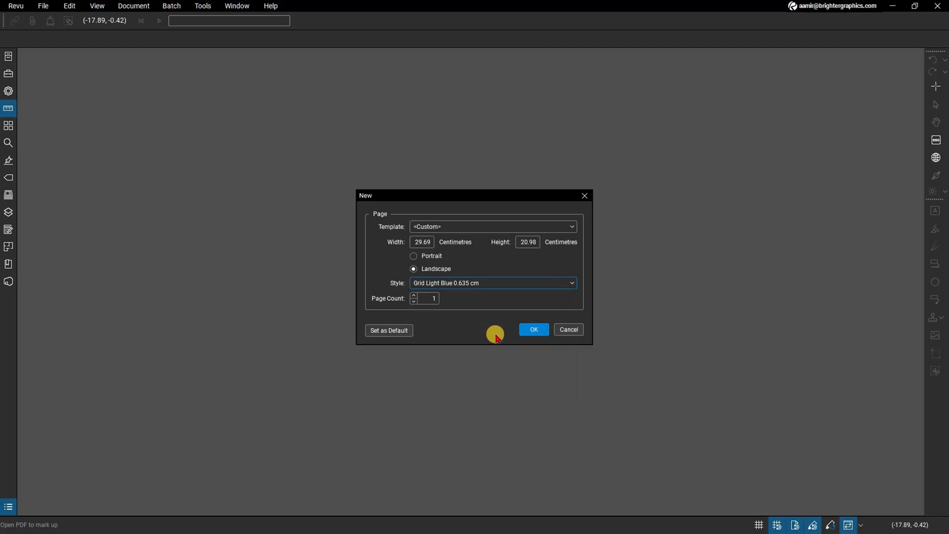
click(530, 329)
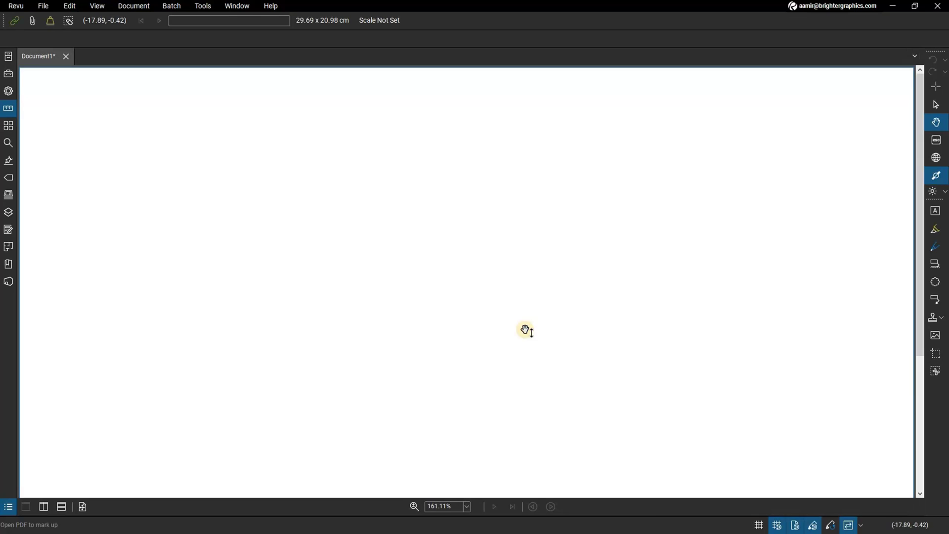
Fit the grid page in view and save it as the template Sketch_Template3.
click(82, 506)
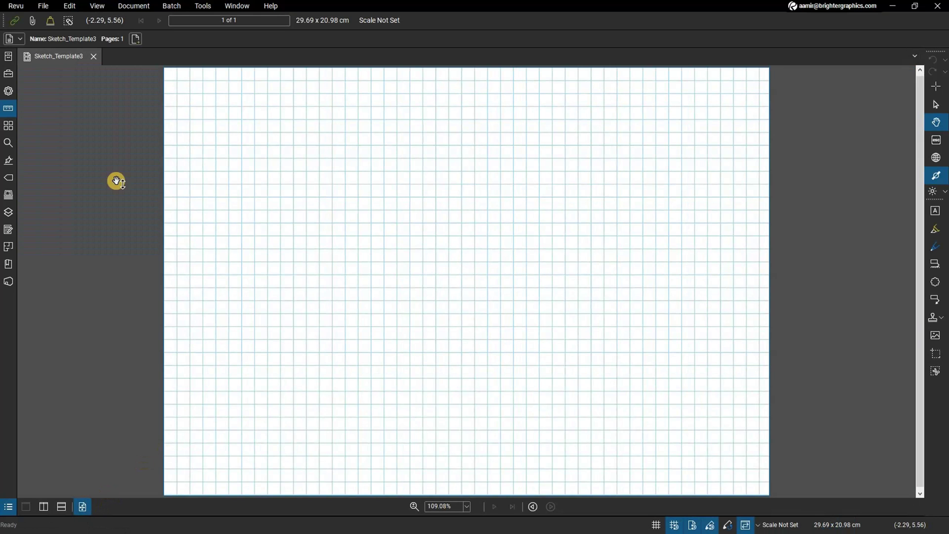
click(99, 6)
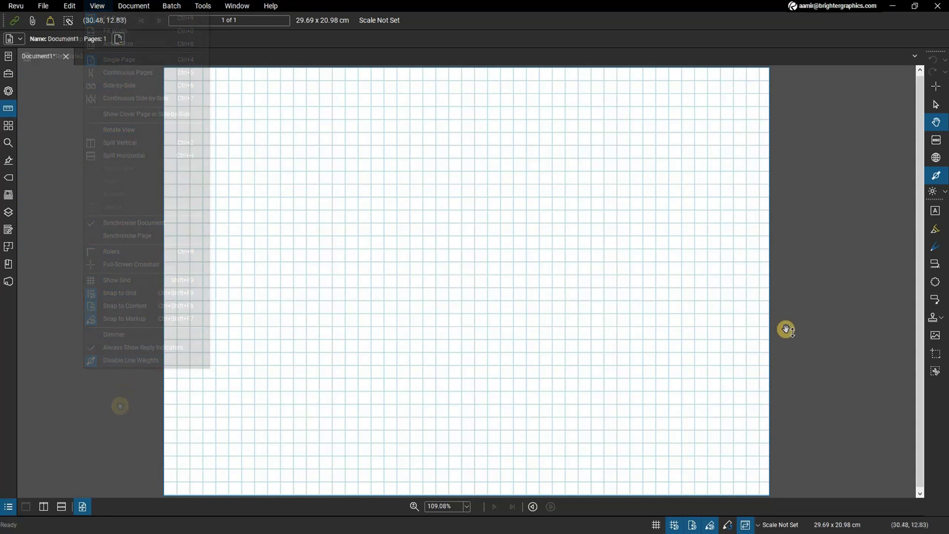
click(44, 6)
mouse_move(65, 33)
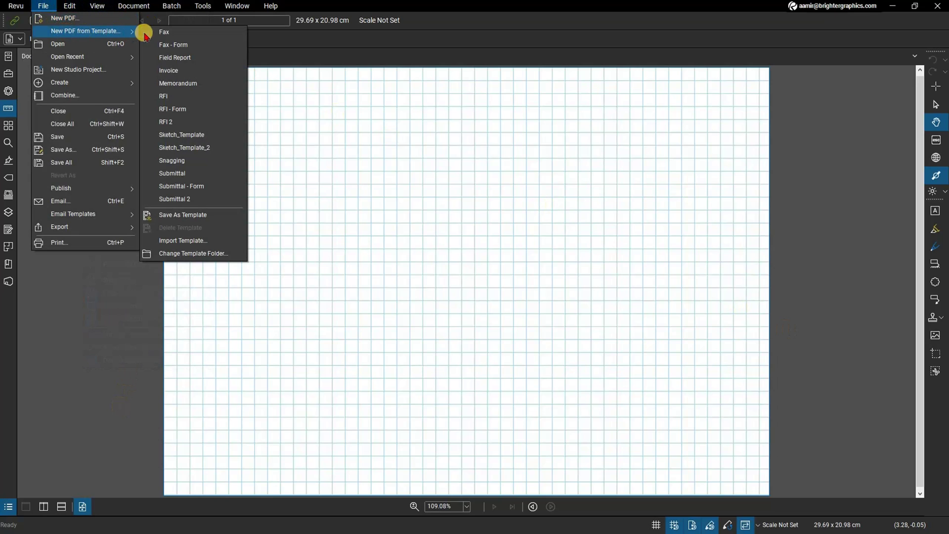
click(191, 216)
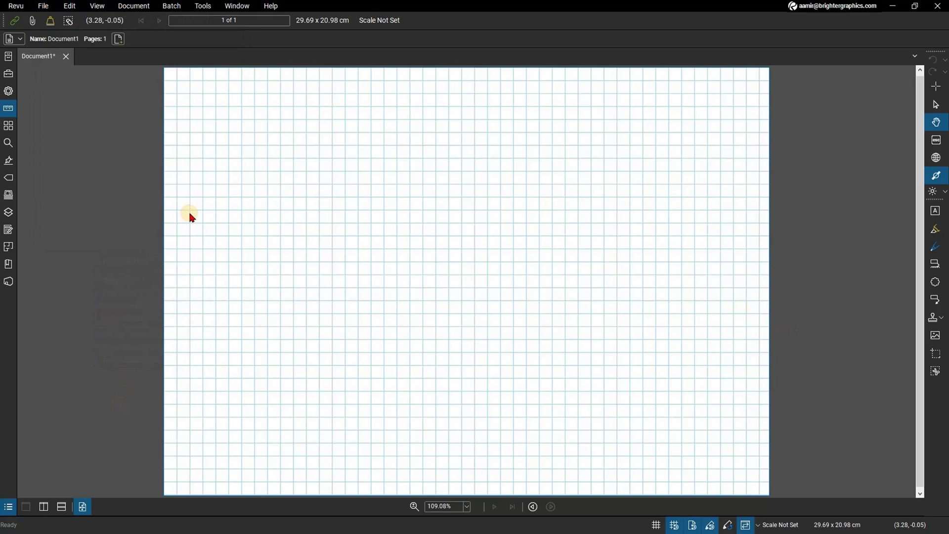
text(Ske)
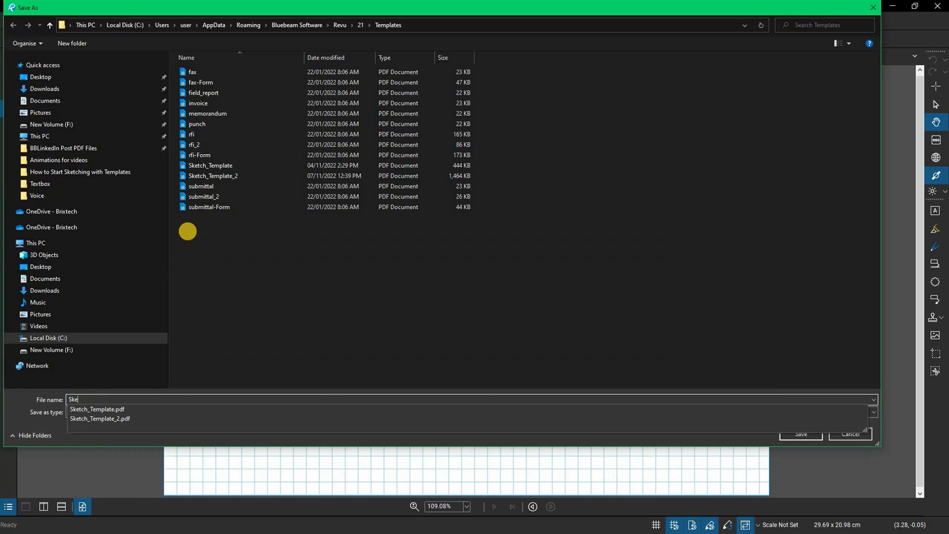
text(tch_Template)
key(Return)
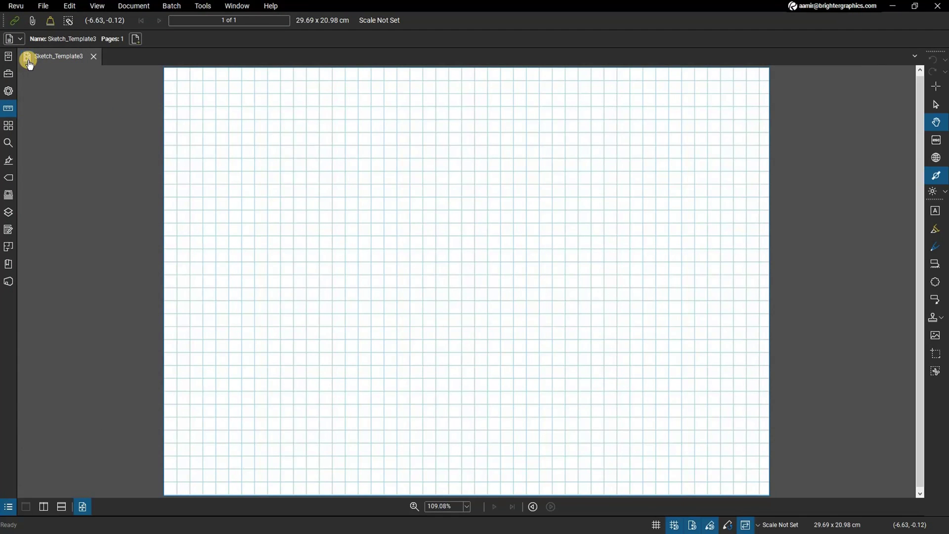
Close the grid document and open a new page from Sketch_Template3.
middle_click(30, 59)
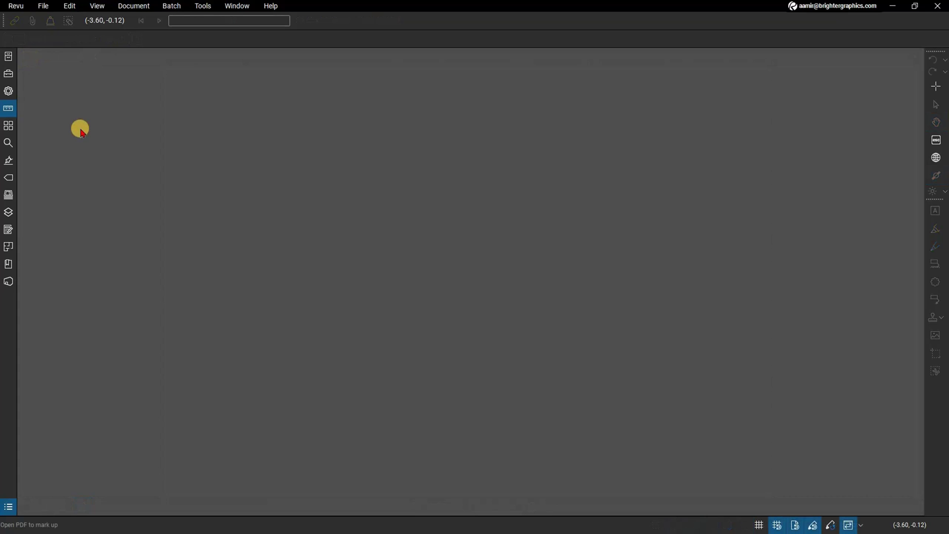
click(42, 6)
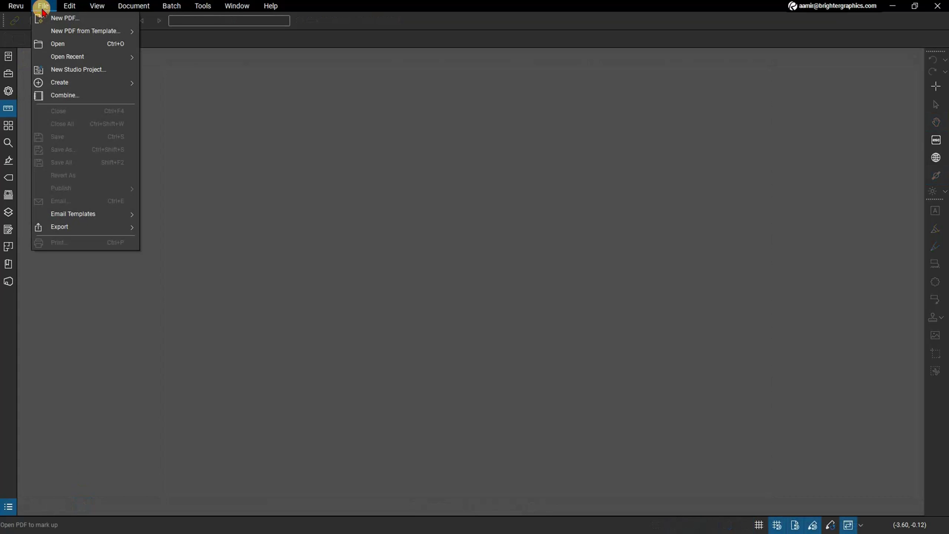
mouse_move(55, 33)
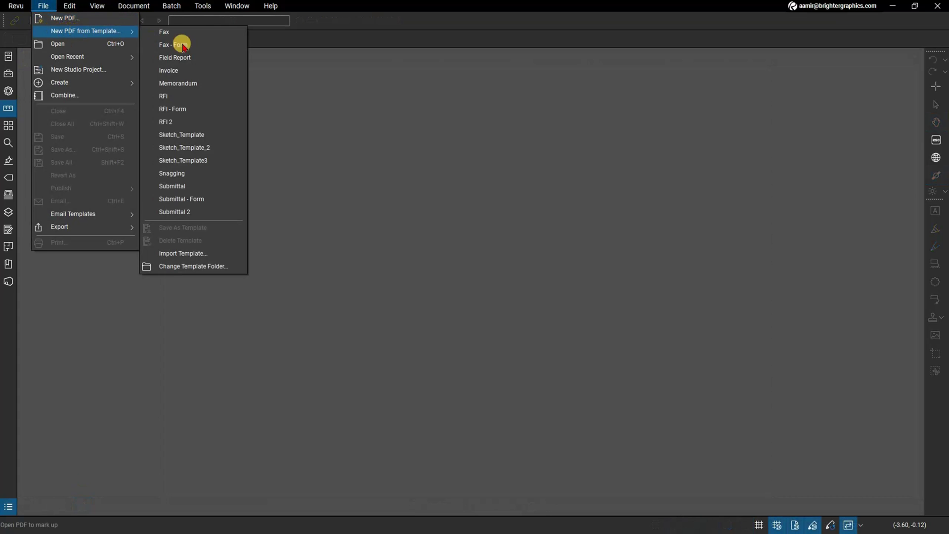
click(236, 161)
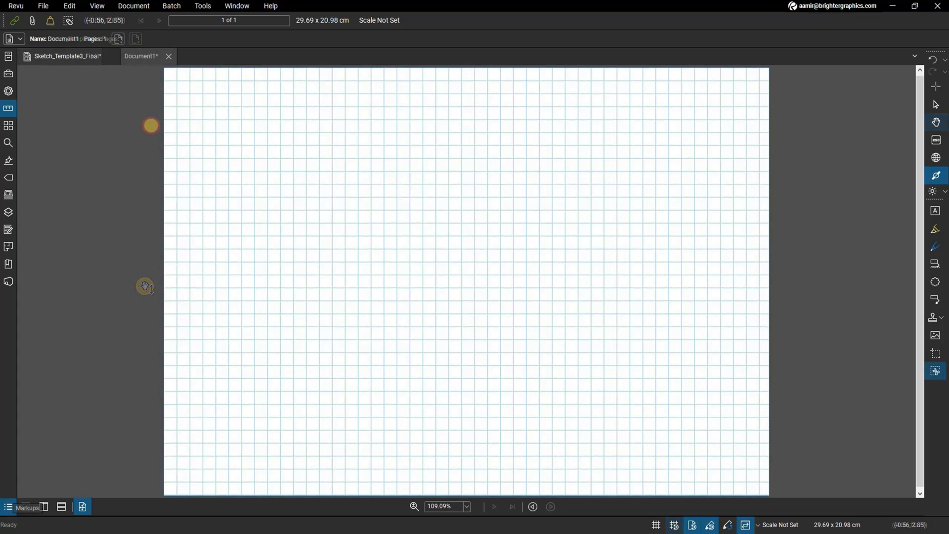
Draw border rectangles along the page's left, top and right edges, with snapping on.
key(r)
mouse_move(166, 69)
mouse_down()
mouse_move(169, 455)
mouse_move(182, 483)
mouse_up()
drag(153, 79, 771, 72)
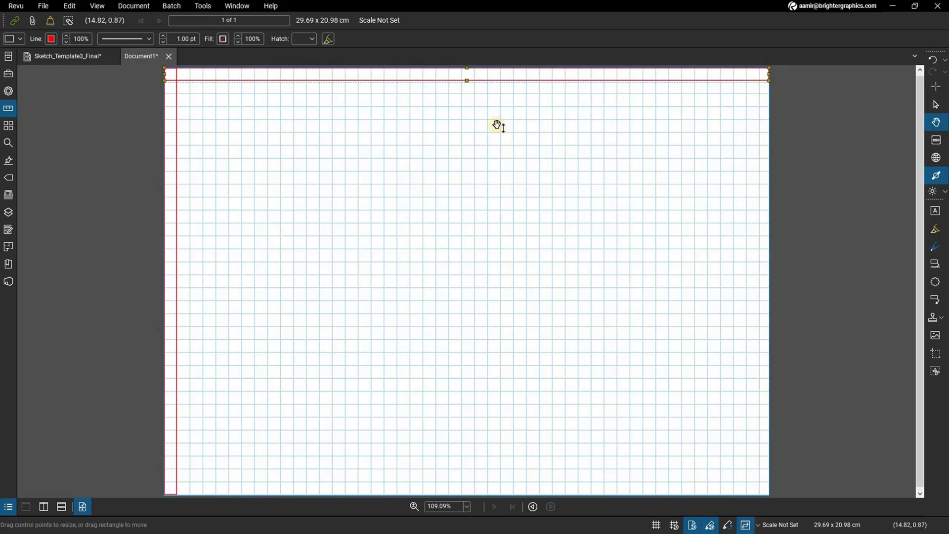
click(674, 525)
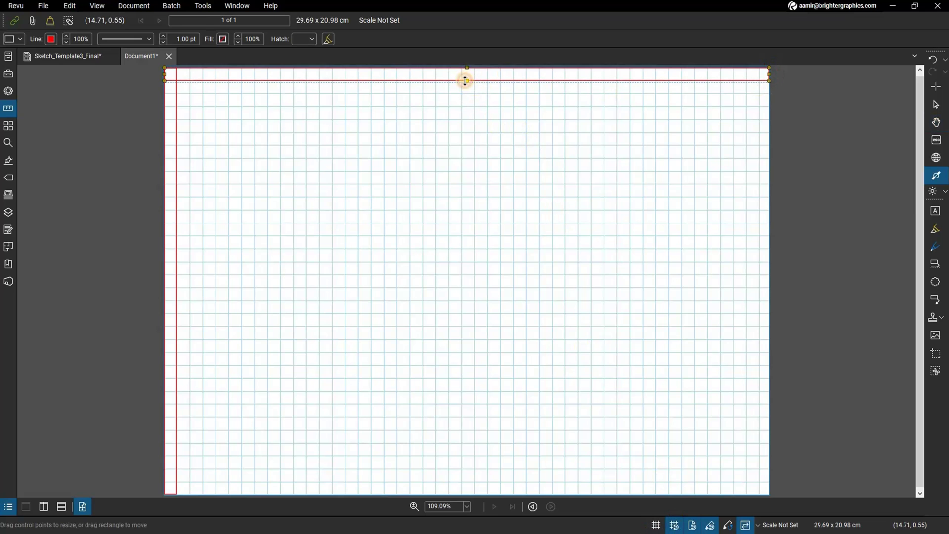
scroll(445, 123, up, 2)
scroll(608, 216, down, 2)
key(r)
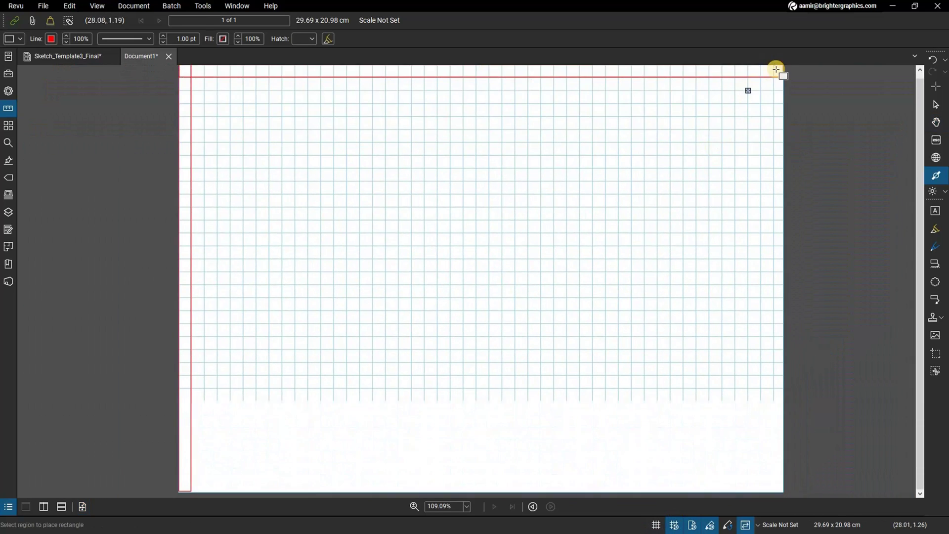
drag(776, 69, 779, 426)
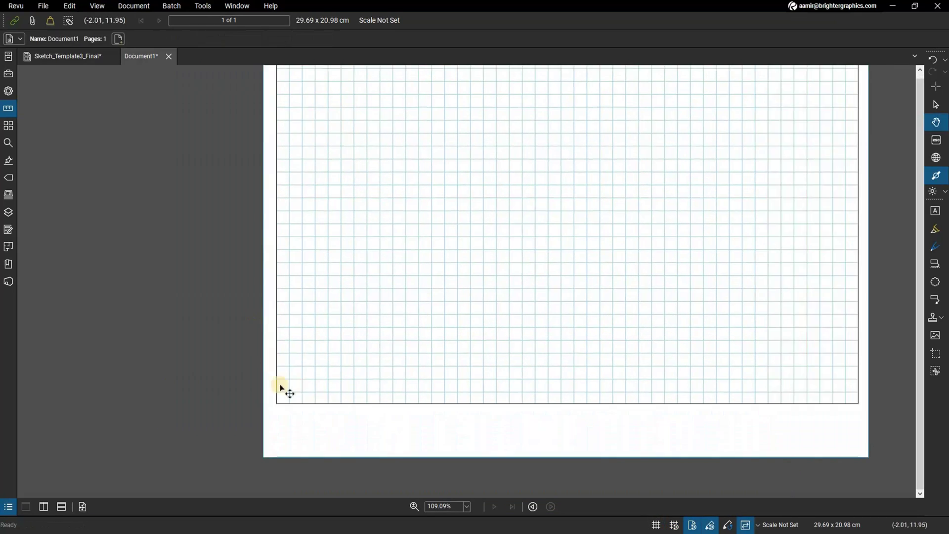
Paste the Brighter Graphics title block at the page bottom, fit the page, and select all markups.
key(ctrl+v)
click(402, 411)
drag(403, 411, 388, 433)
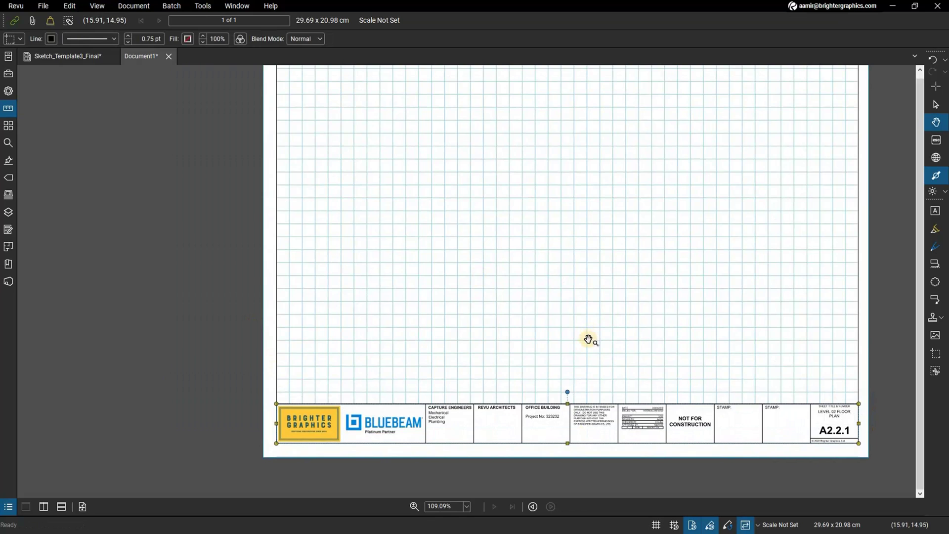
scroll(588, 296, up, 2)
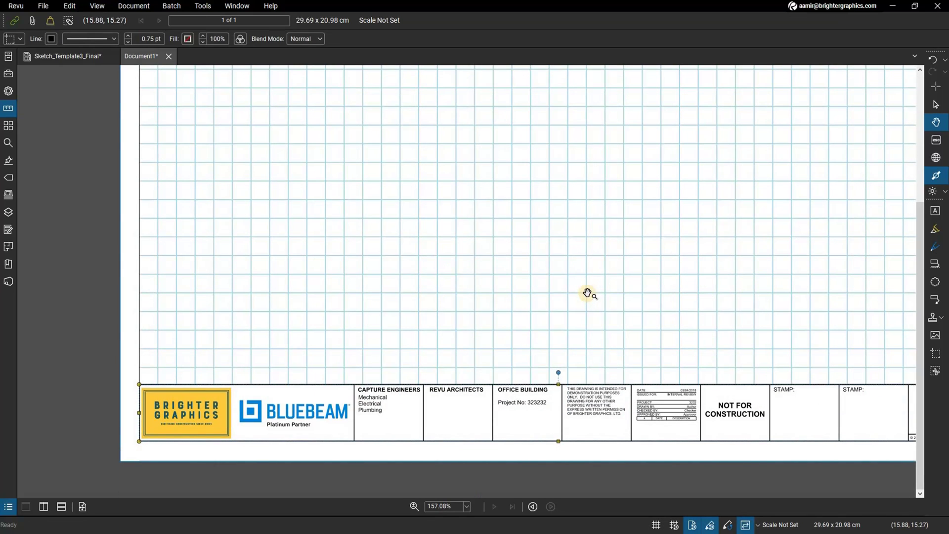
scroll(588, 295, down, 2)
click(662, 288)
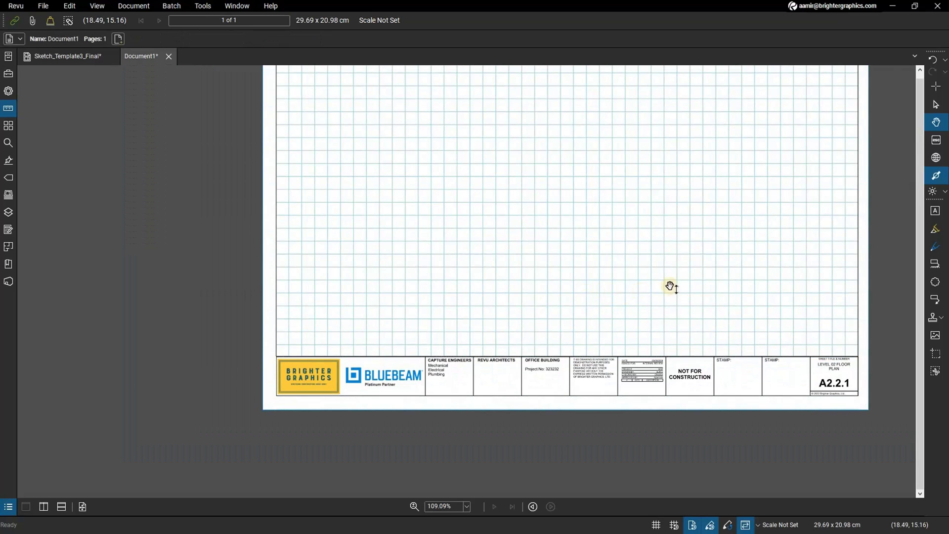
drag(714, 201, 718, 295)
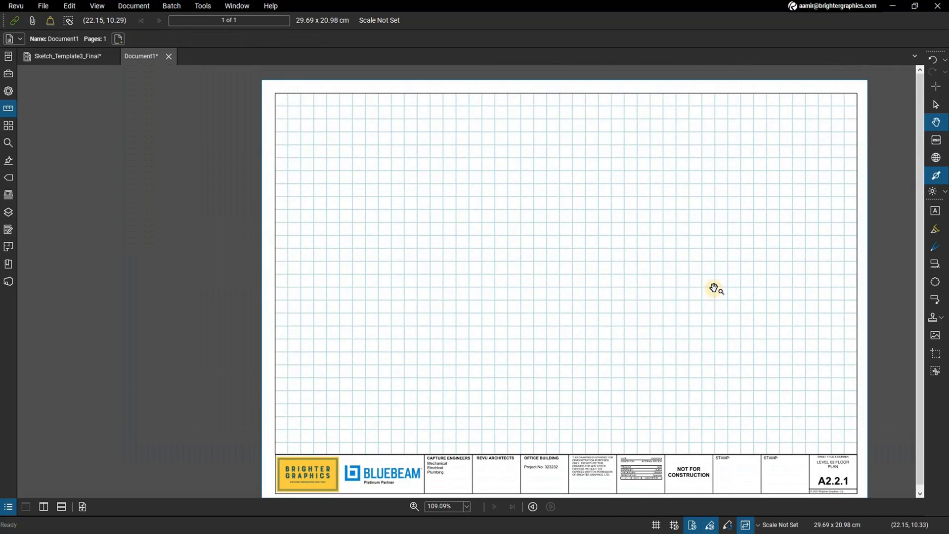
click(82, 506)
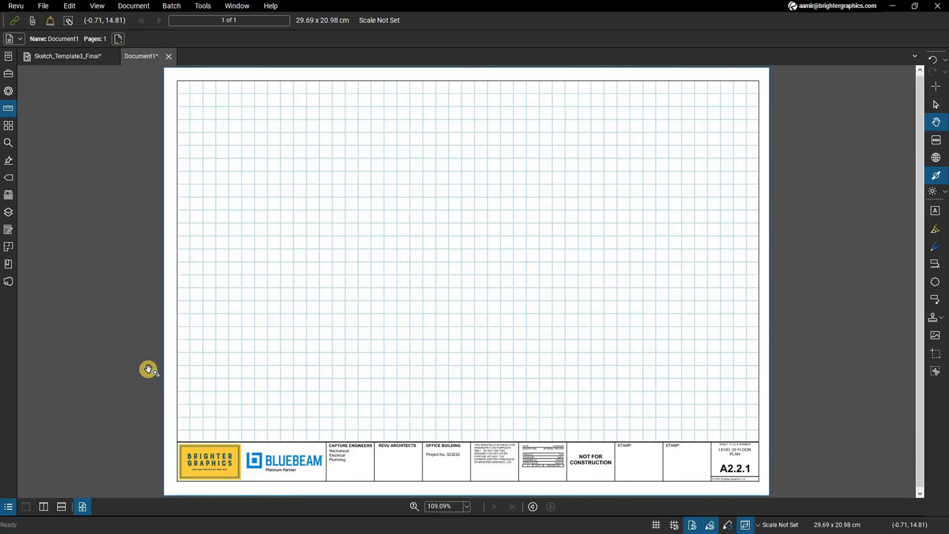
key(ctrl+a)
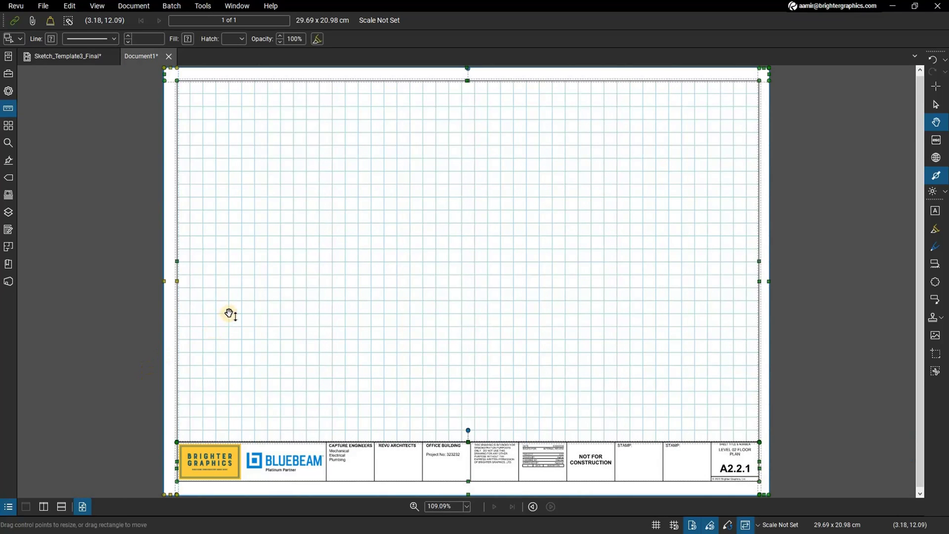
Flatten all markups into the page.
click(124, 6)
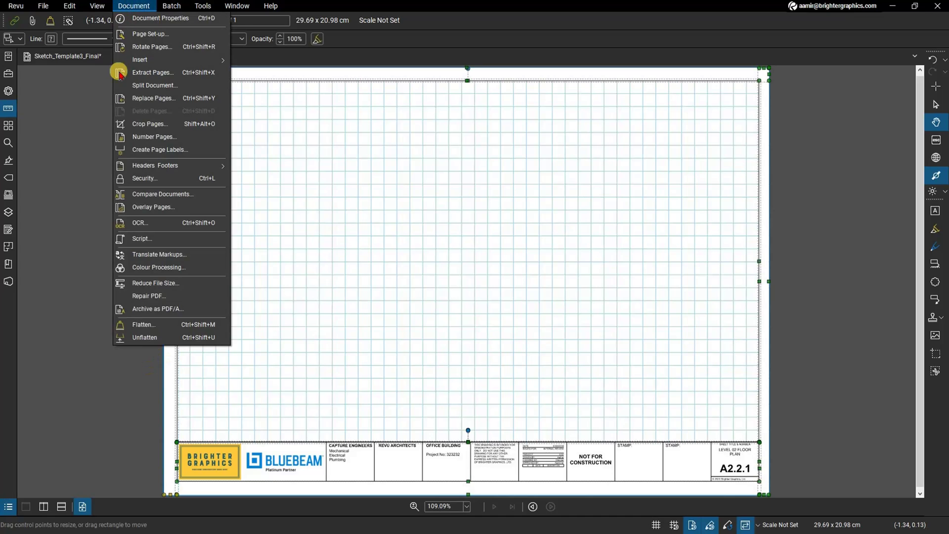
click(118, 324)
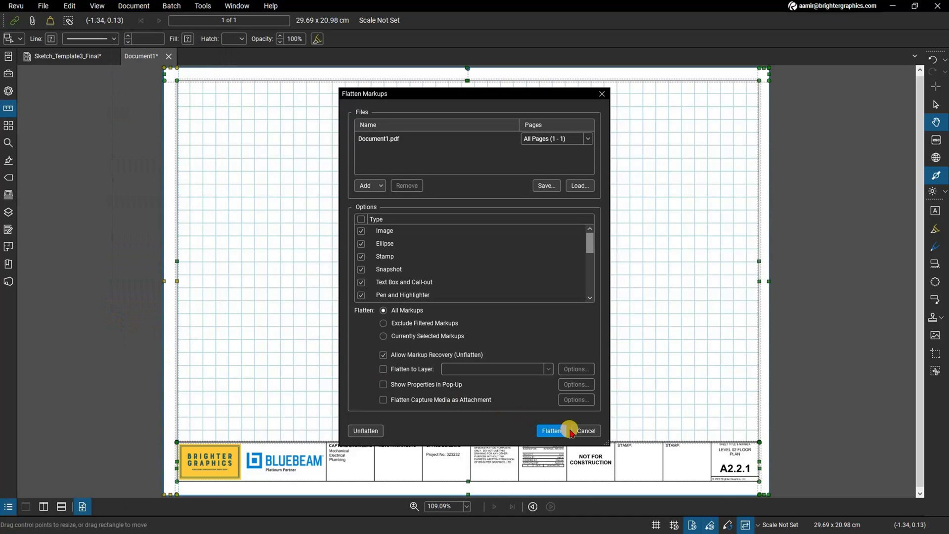
click(563, 430)
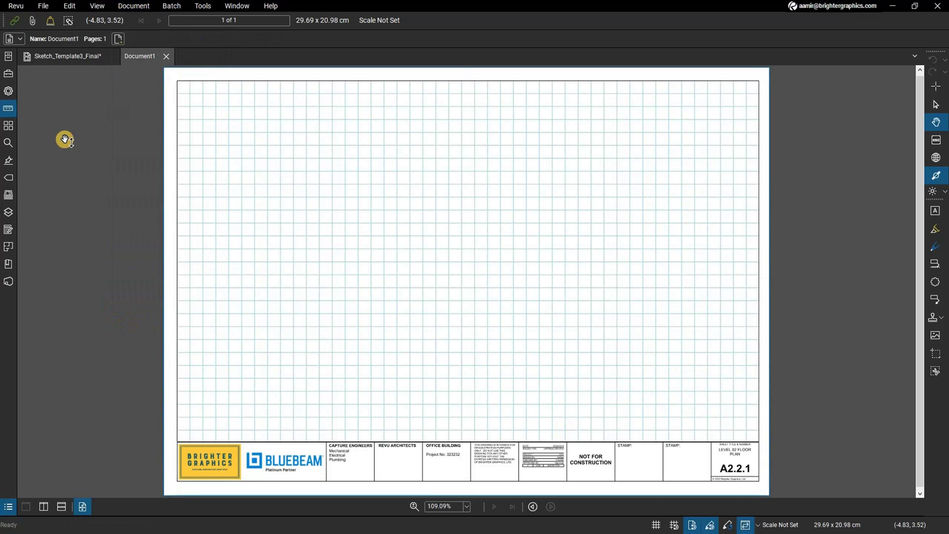
Save the flattened sheet as the template Document1_Template.
click(45, 7)
mouse_move(51, 33)
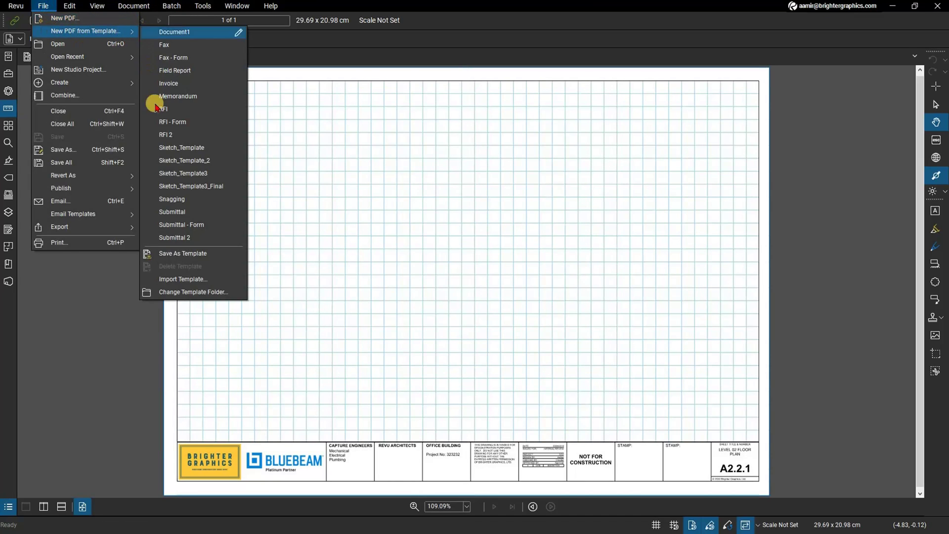
click(176, 250)
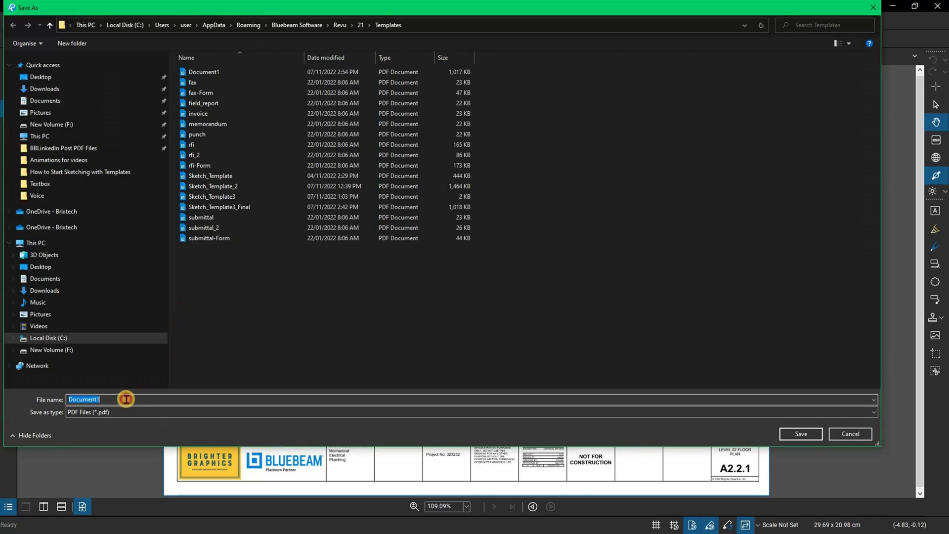
click(126, 399)
text(_Template)
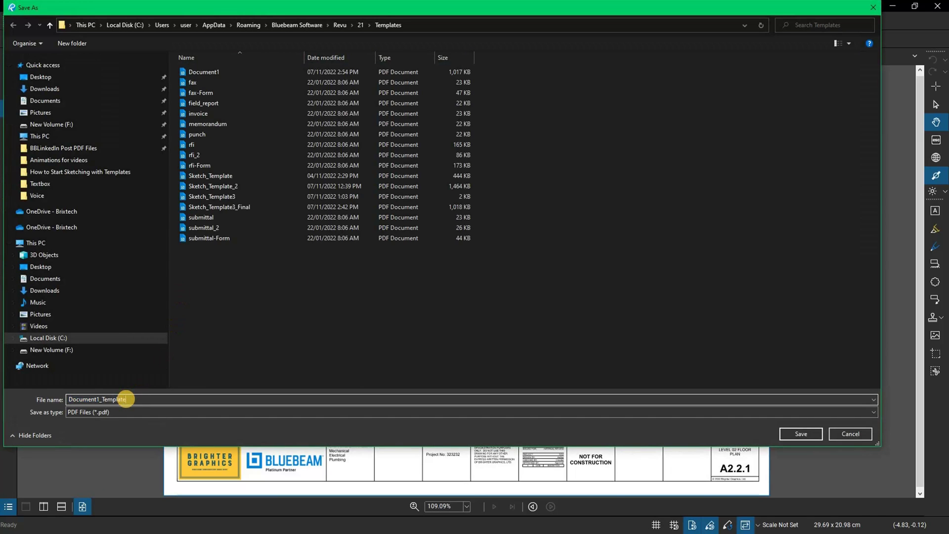
key(Return)
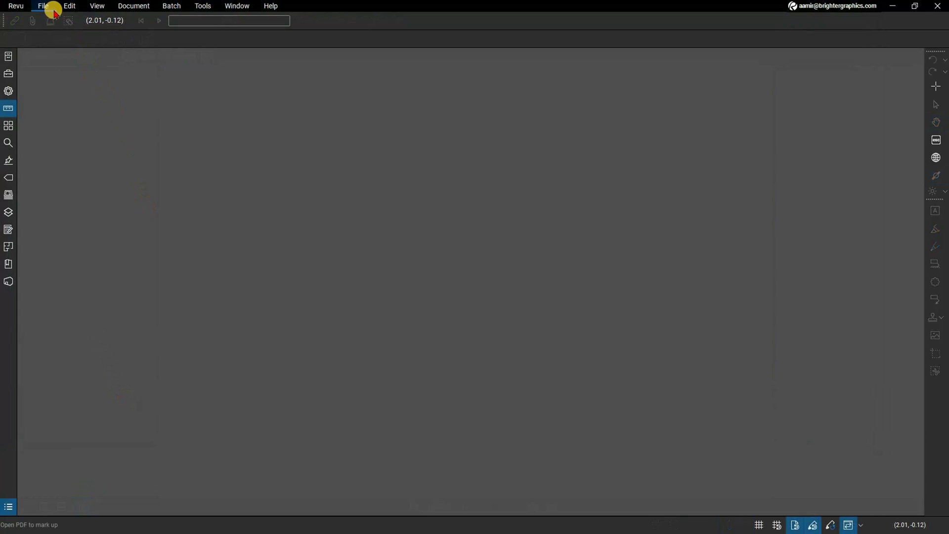
Open a new document from Document1_Template and fit the bordered grid page in view.
click(53, 11)
mouse_move(123, 32)
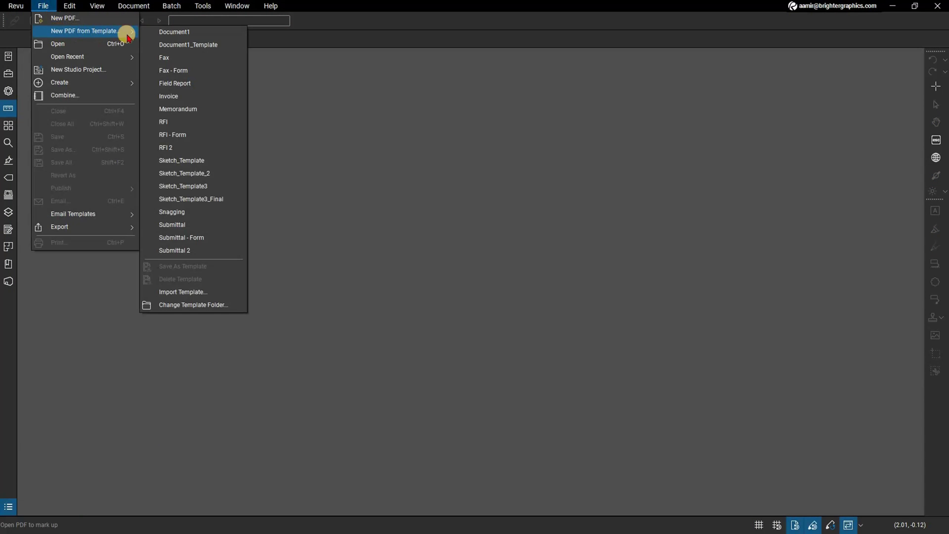
click(169, 46)
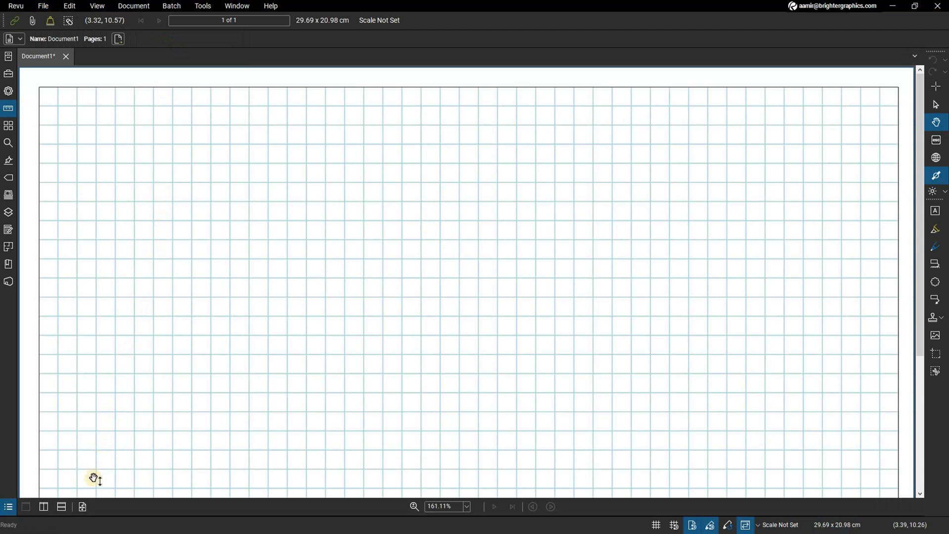
click(83, 506)
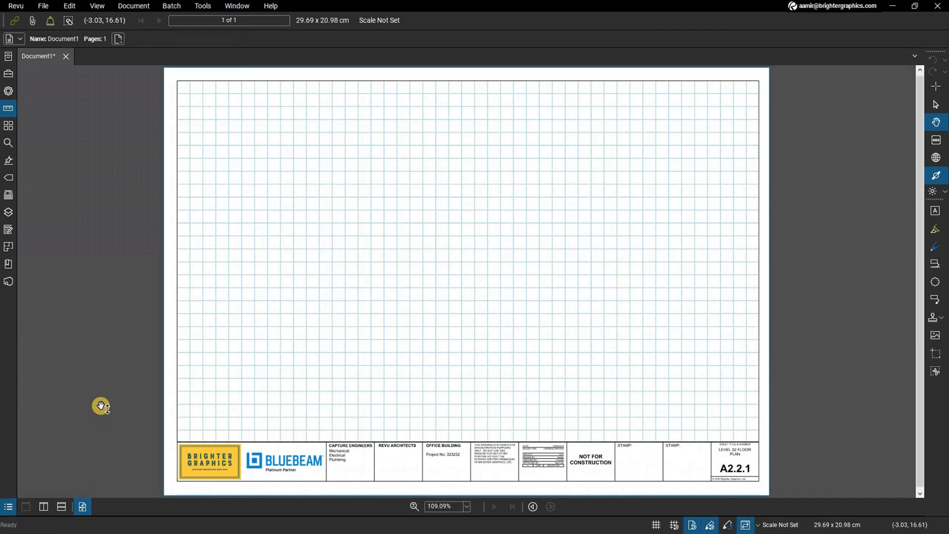